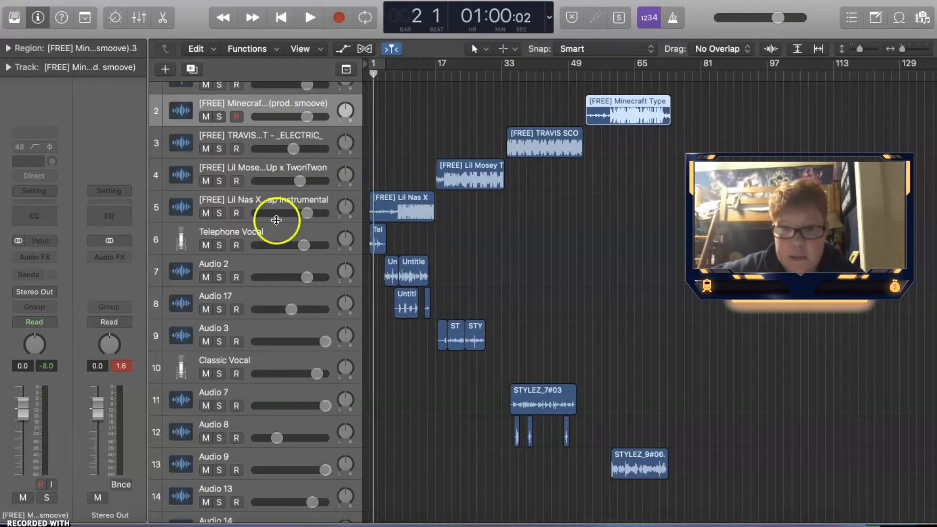
Select the Audio 2 track and open the mixer
click(306, 267)
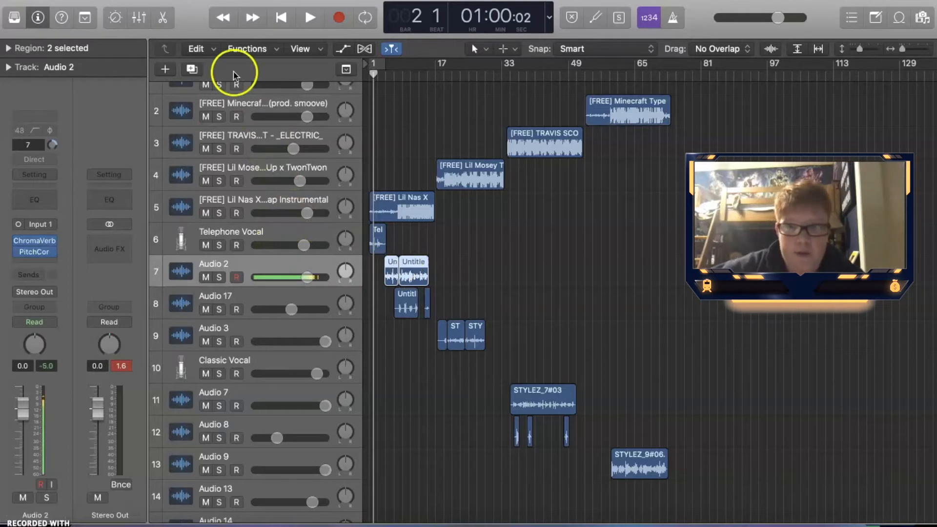
click(139, 15)
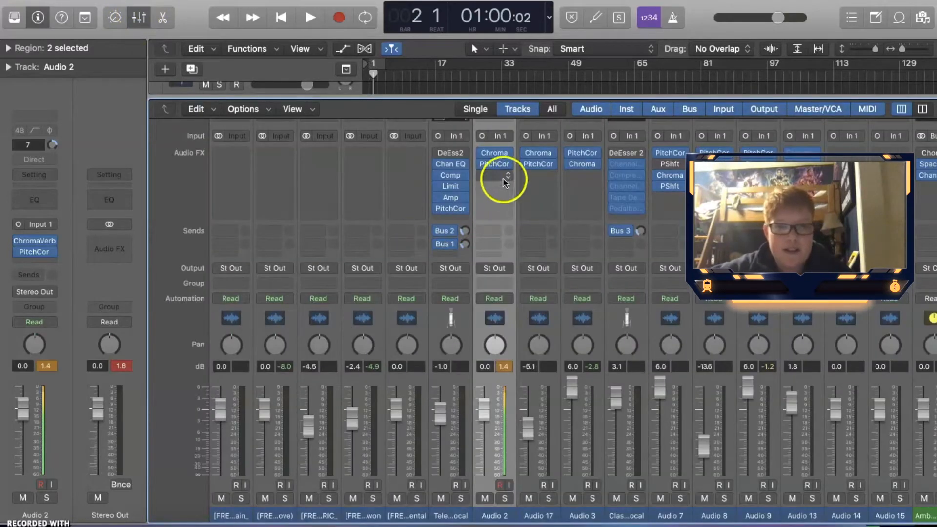
mouse_move(498, 155)
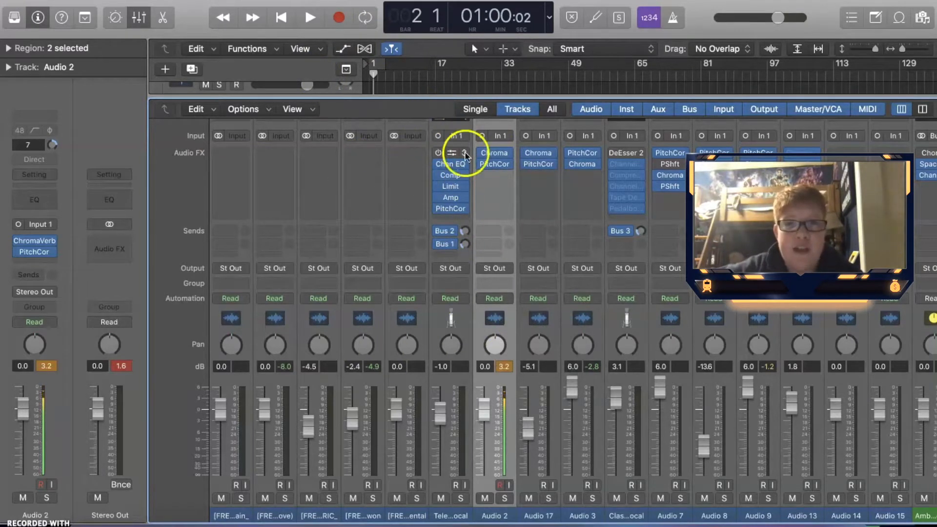
click(487, 177)
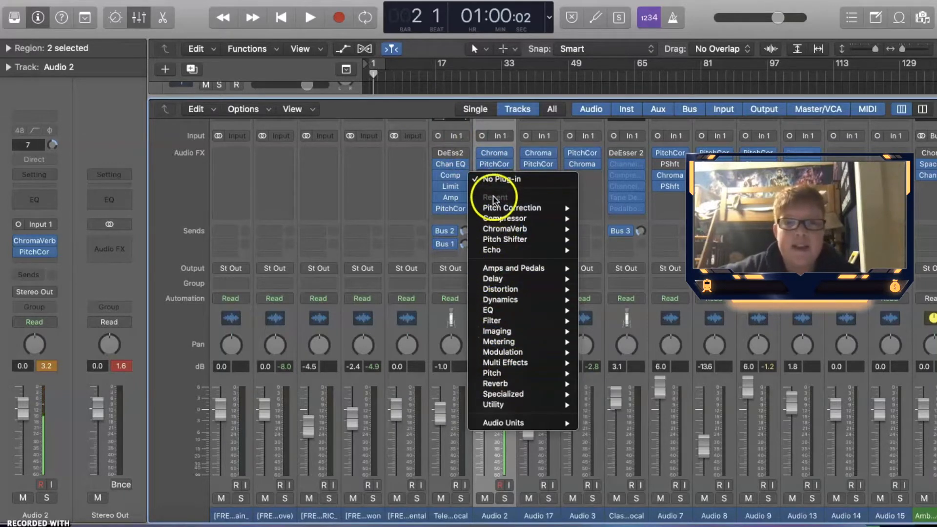
click(482, 156)
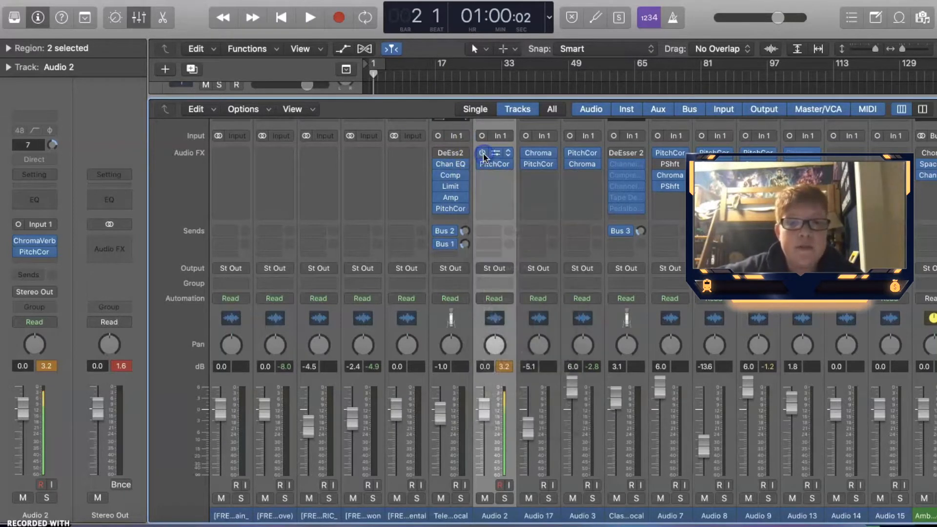
Open the ChromaVerb plug-in on Audio 2, nudge its Dry slider slightly down, and close it
click(494, 155)
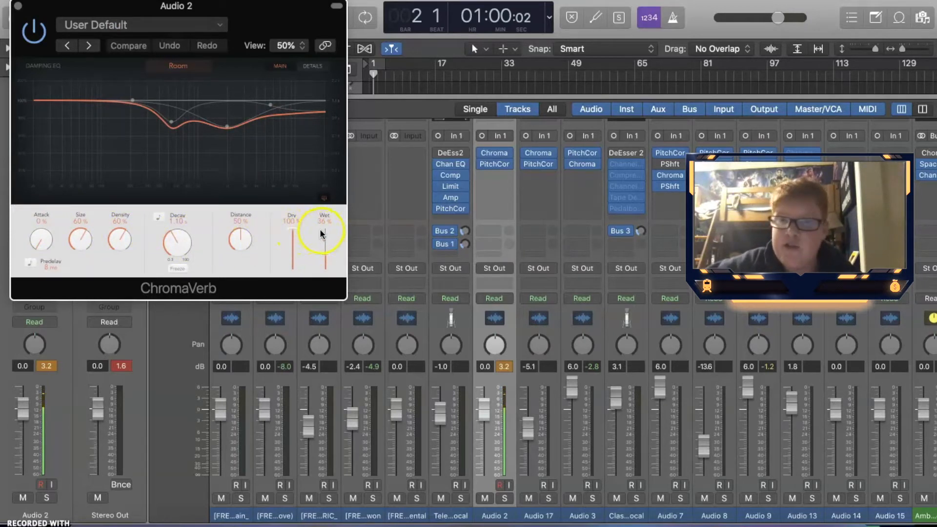
drag(295, 227, 292, 229)
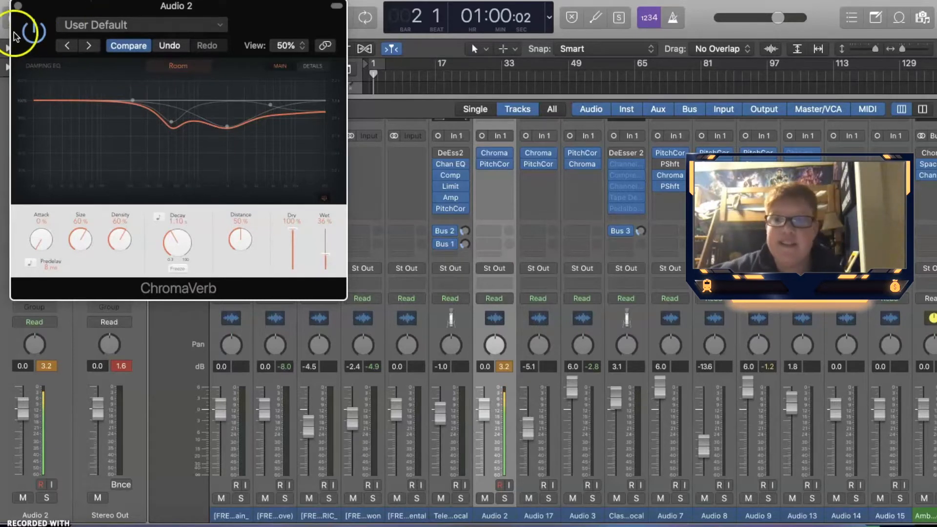
click(18, 6)
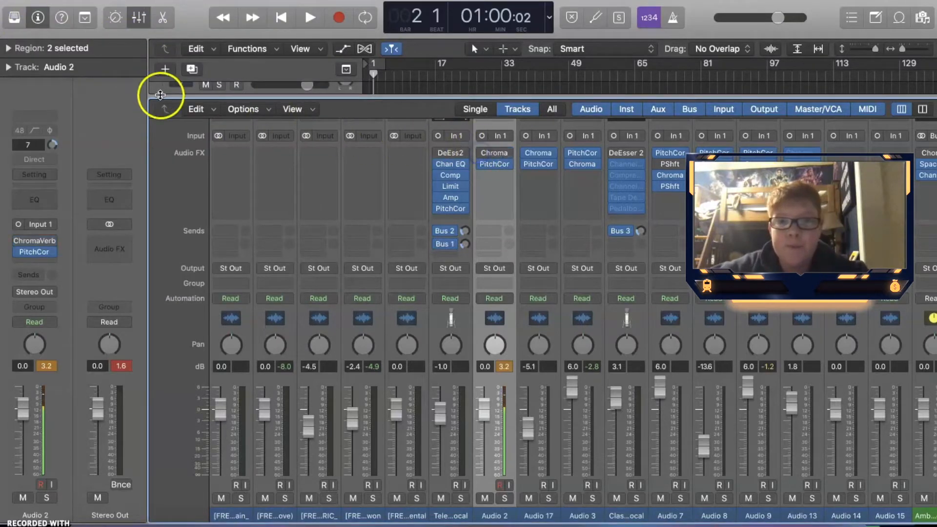
Play back the project from near the start to audition the Audio 2 vocal, then stop and return to the mixer
click(139, 18)
click(391, 68)
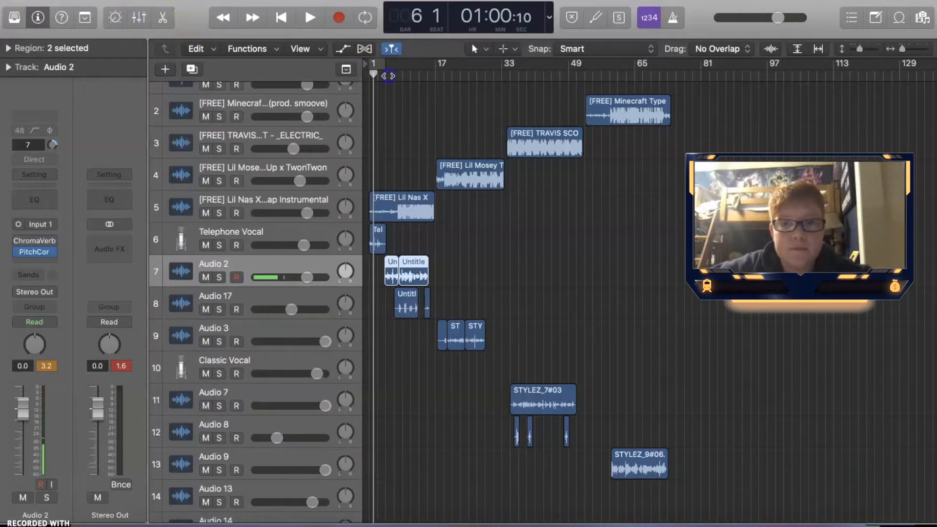
key(space)
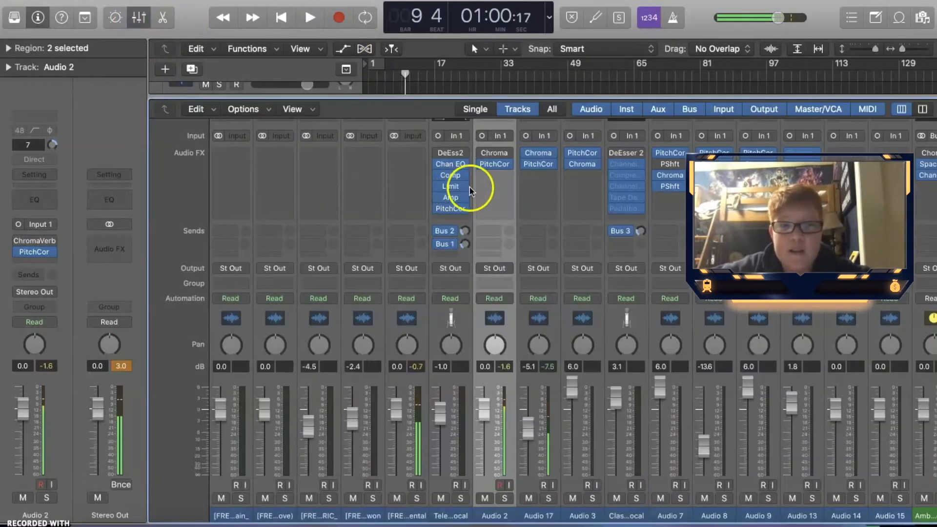
click(480, 152)
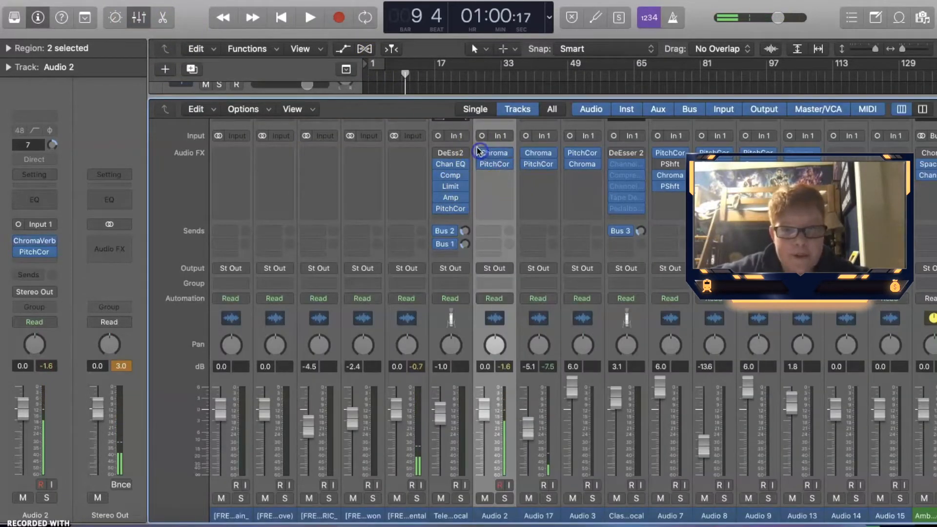
key(space)
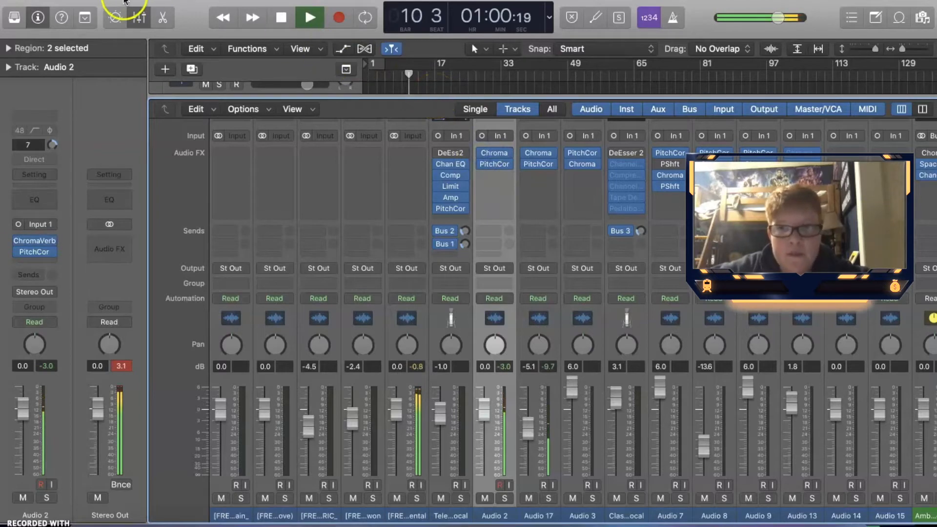
click(138, 17)
key(space)
key(x)
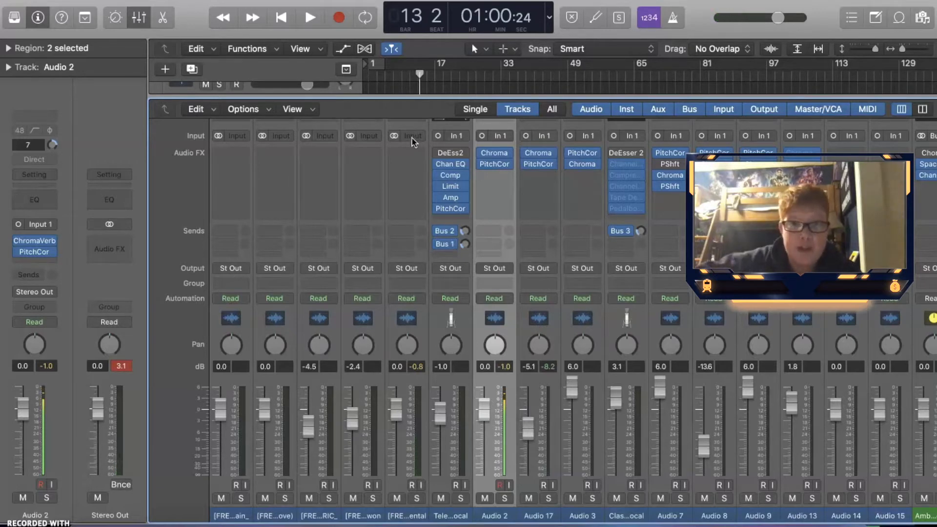
Open the Pitch Correction plug-in on Audio 2 to inspect its settings, then close its window
click(493, 164)
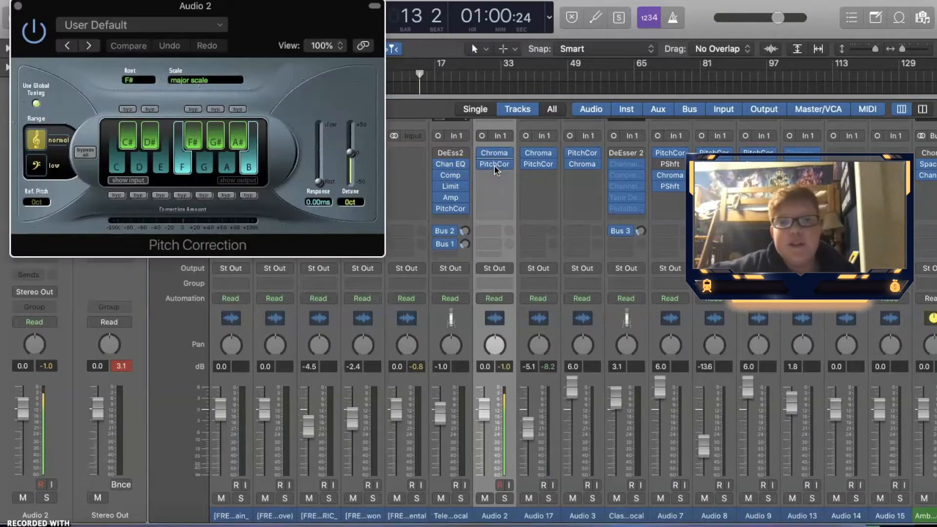
click(303, 53)
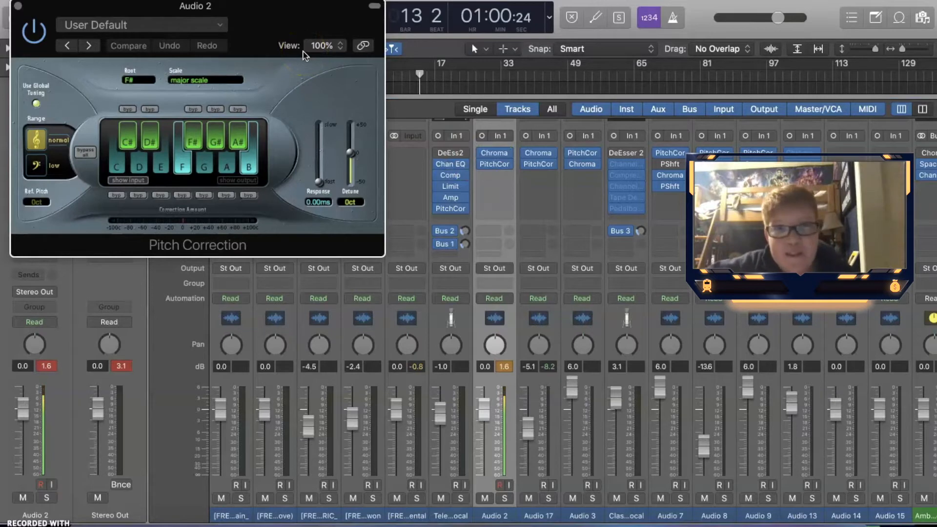
click(266, 40)
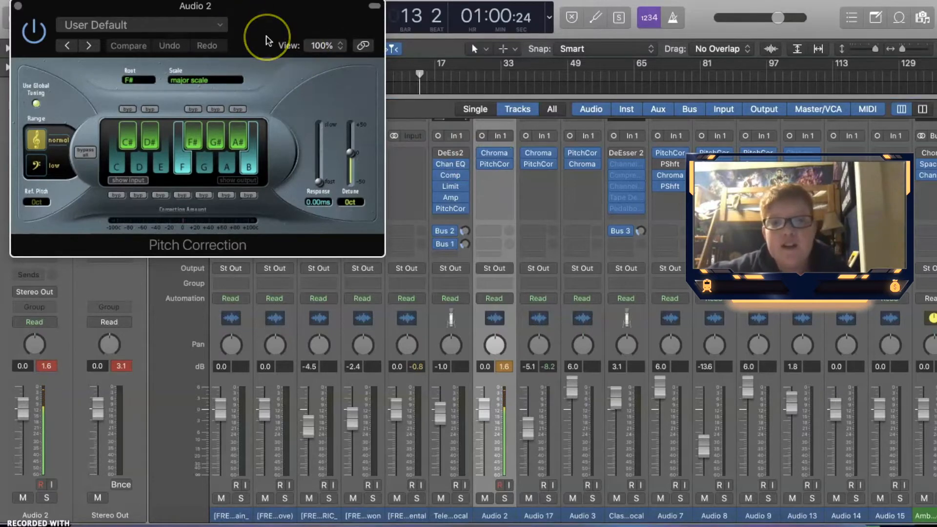
click(264, 38)
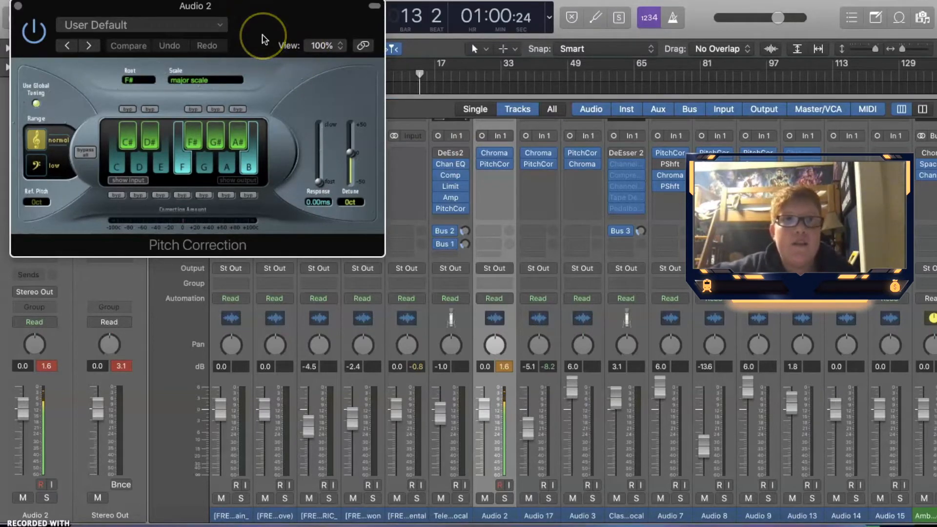
key(super+w)
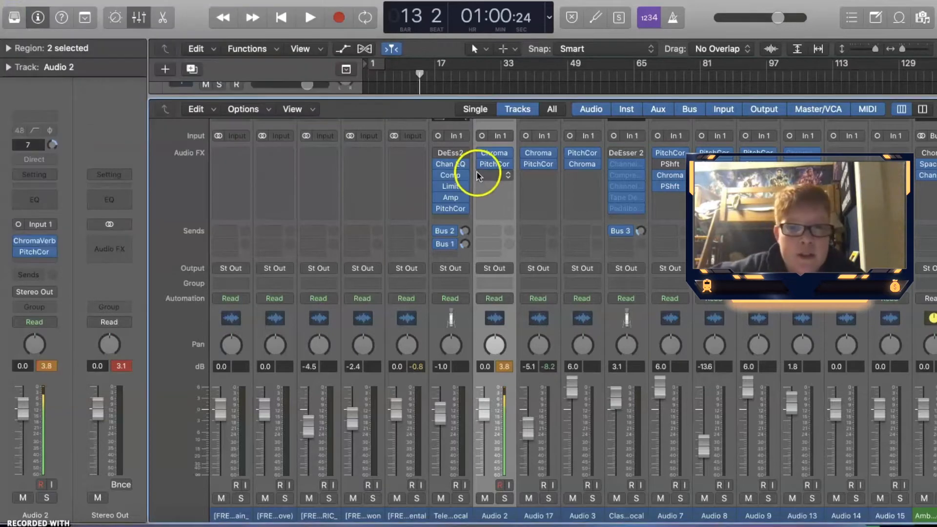
Reopen the Pitch Correction plug-in on Audio 2 and keep its scale on major scale
click(479, 176)
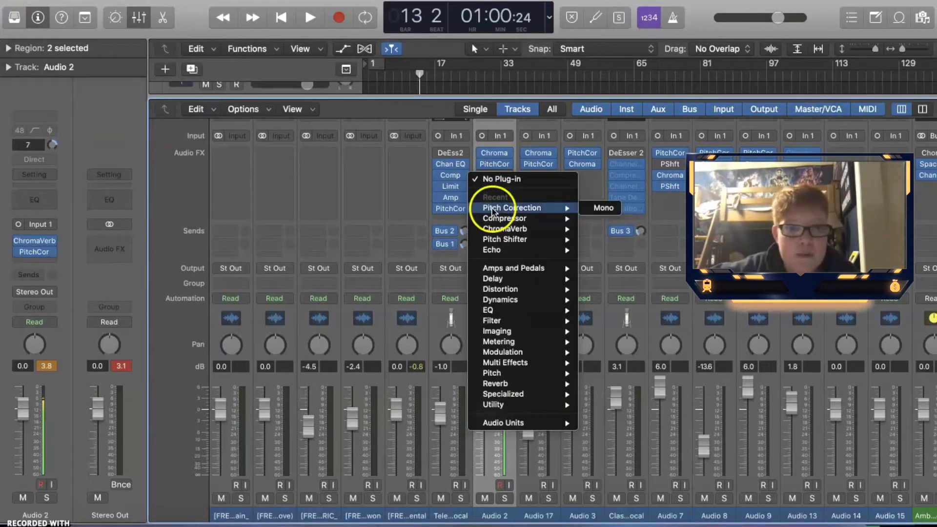
click(546, 185)
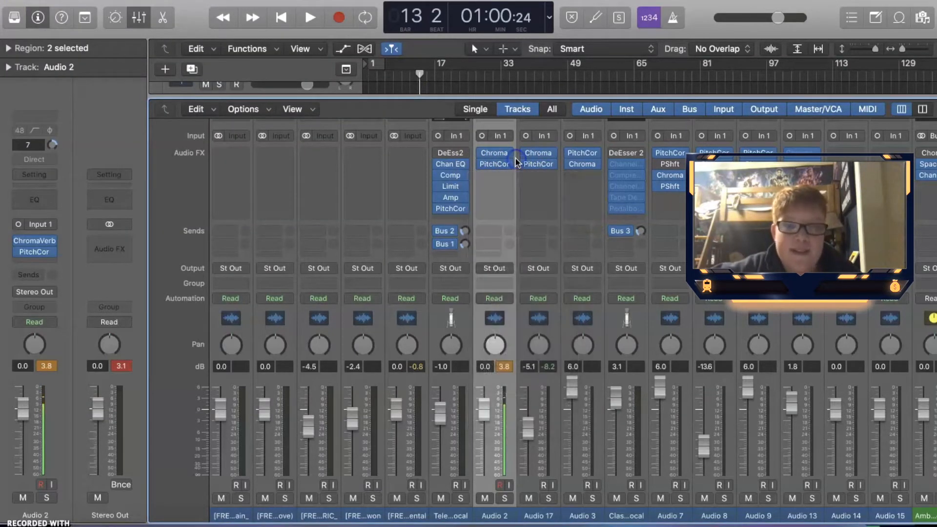
click(497, 164)
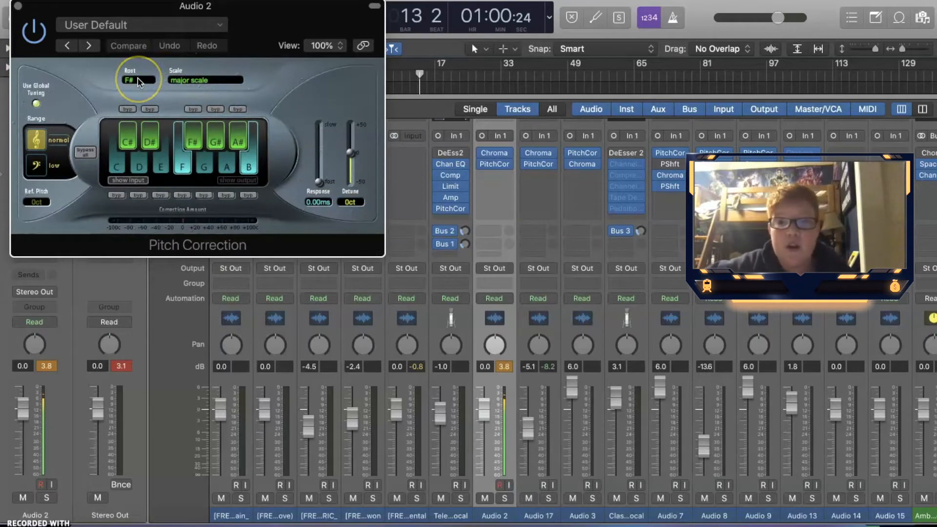
click(203, 80)
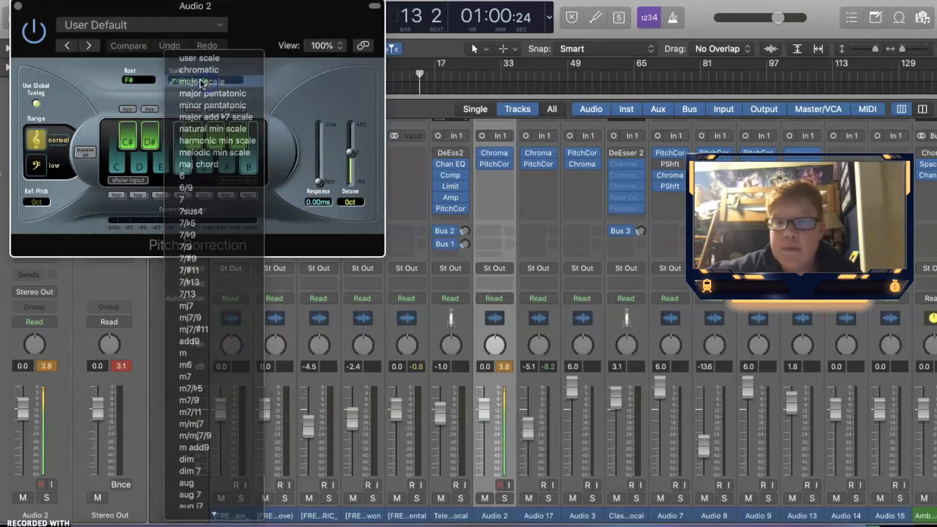
click(201, 81)
Set the Pitch Correction root key to C and nudge the Response slider down
click(130, 81)
click(131, 12)
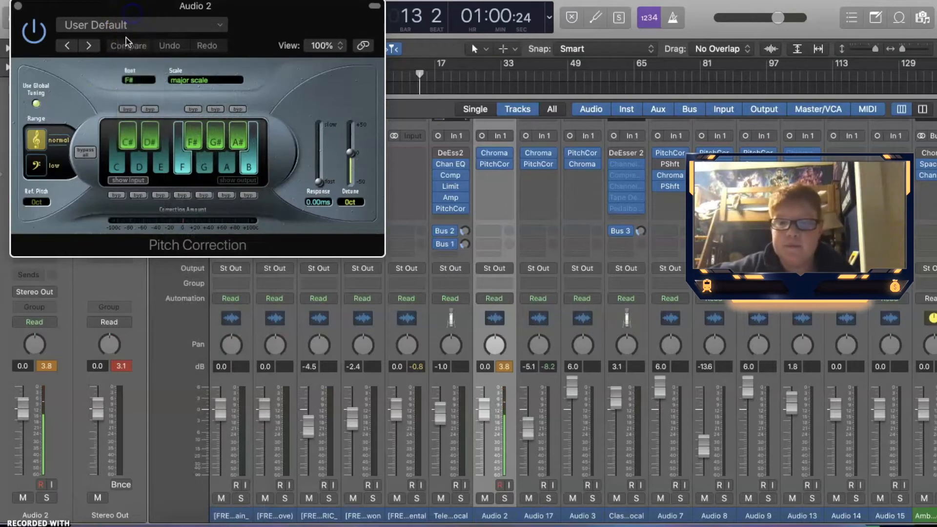
click(168, 47)
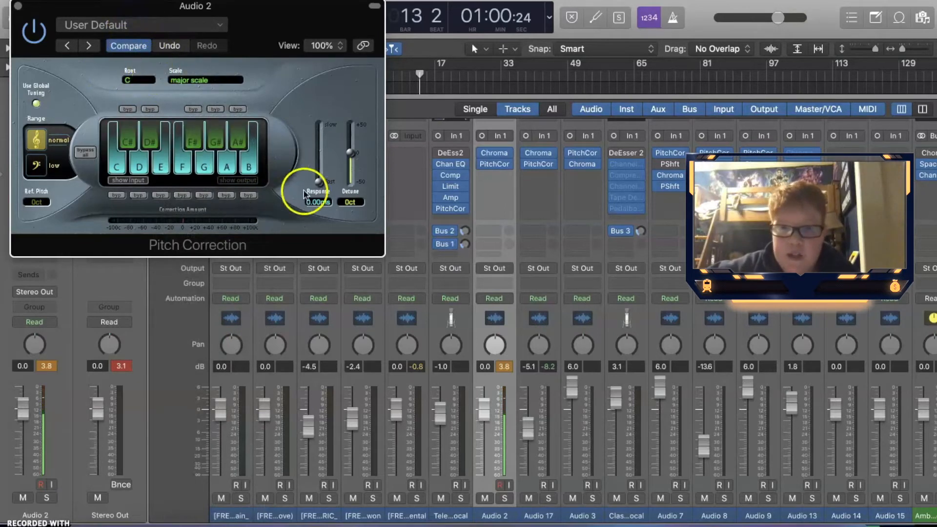
drag(317, 180, 311, 189)
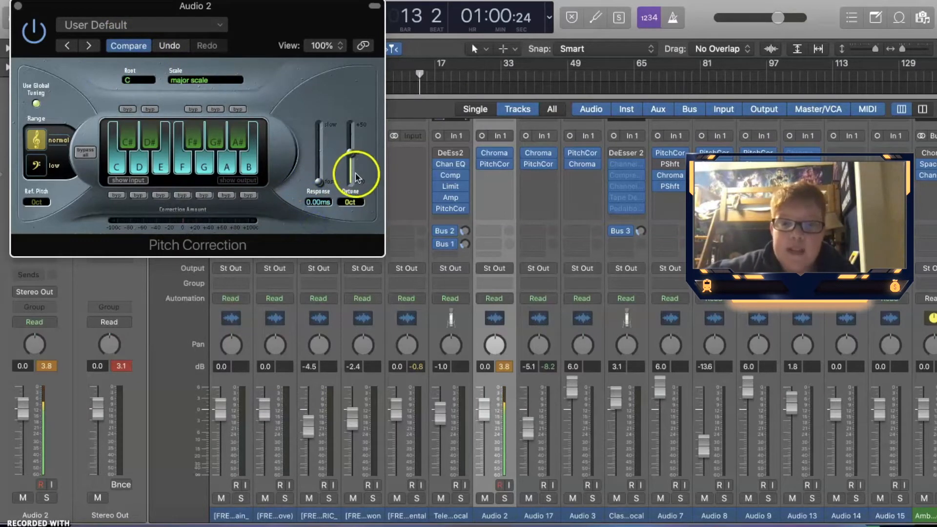
Step the root key through C#, D, D#, E and F to audition each key
click(130, 80)
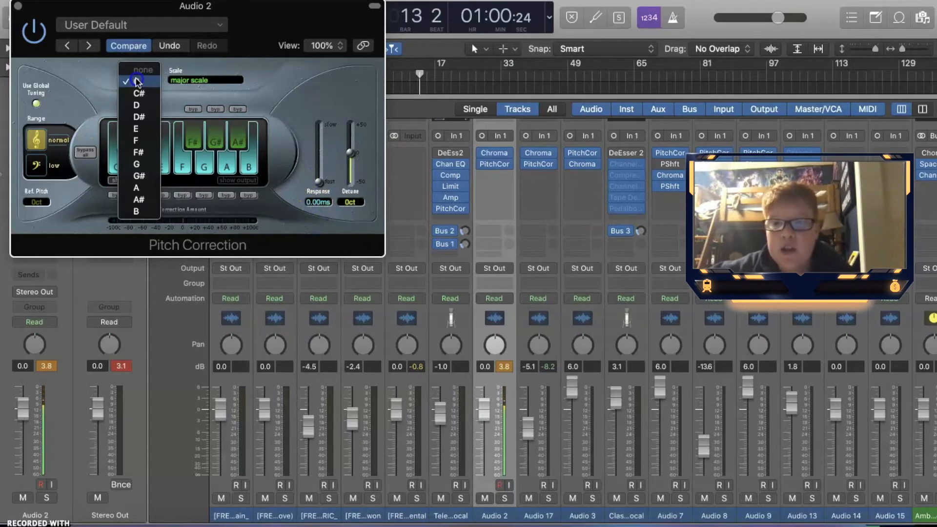
click(136, 93)
click(134, 92)
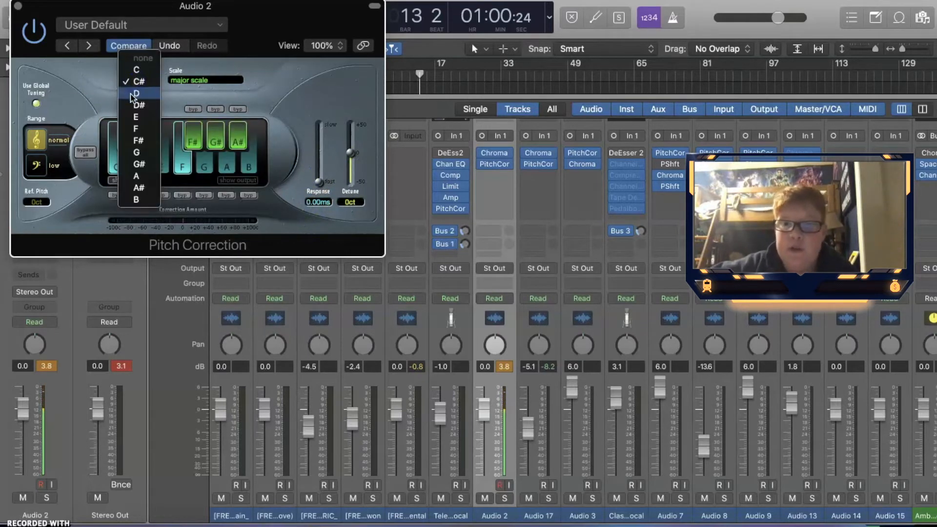
click(134, 93)
click(131, 81)
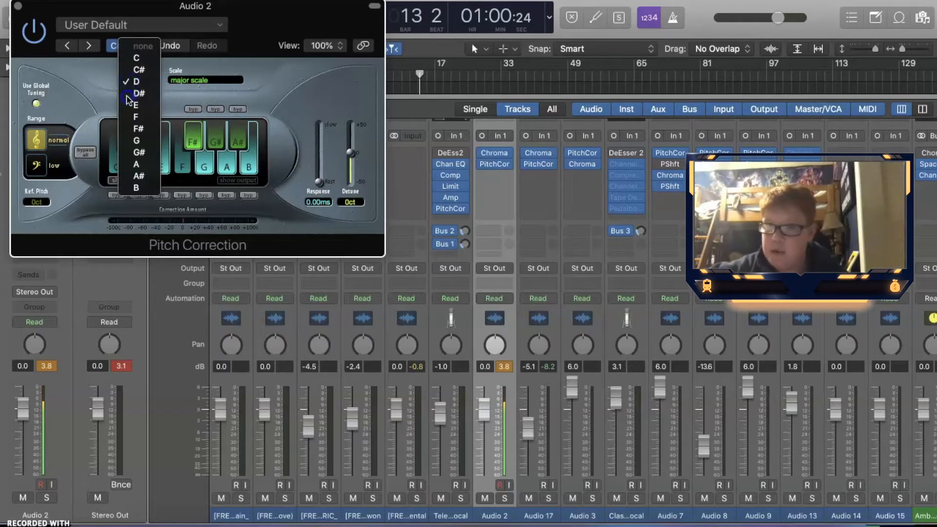
click(127, 91)
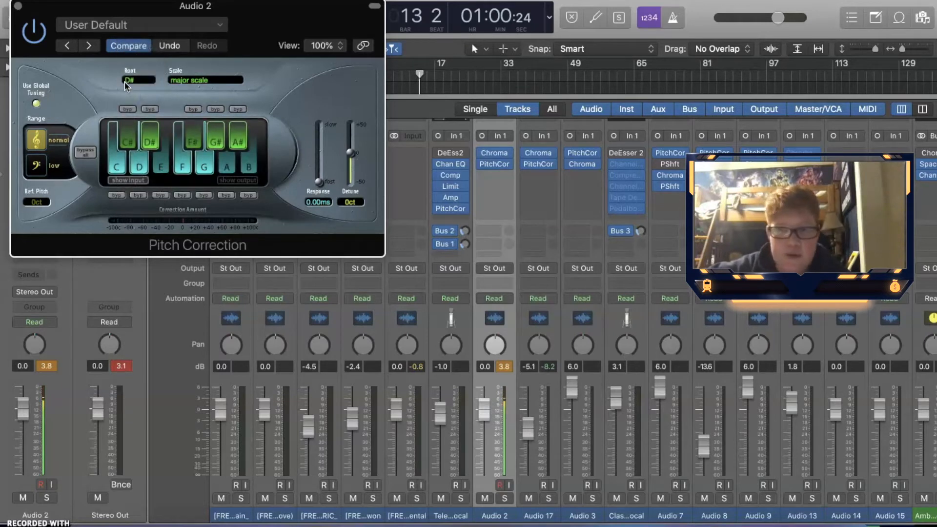
click(125, 82)
click(132, 92)
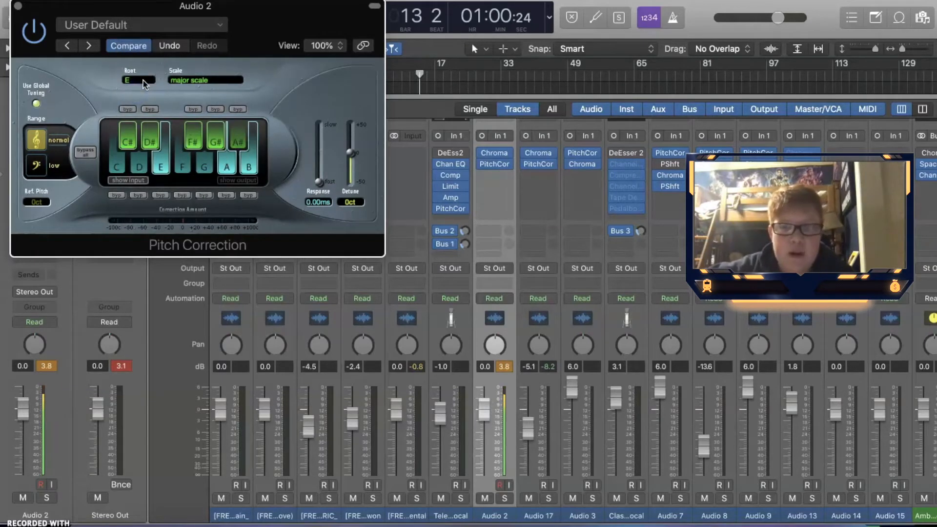
click(139, 80)
click(136, 92)
click(136, 81)
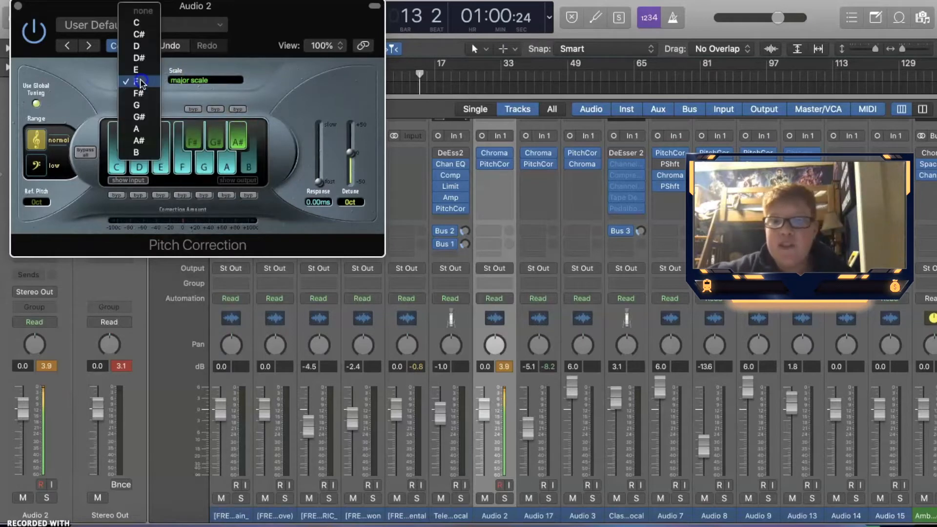
click(168, 85)
Change the scale to natural min scale and set the root key to F#
click(195, 80)
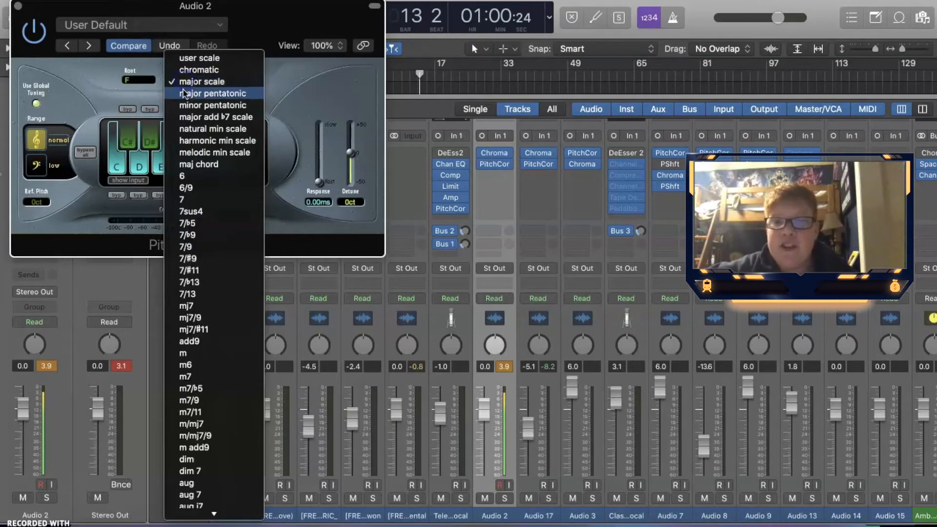
click(184, 128)
click(134, 81)
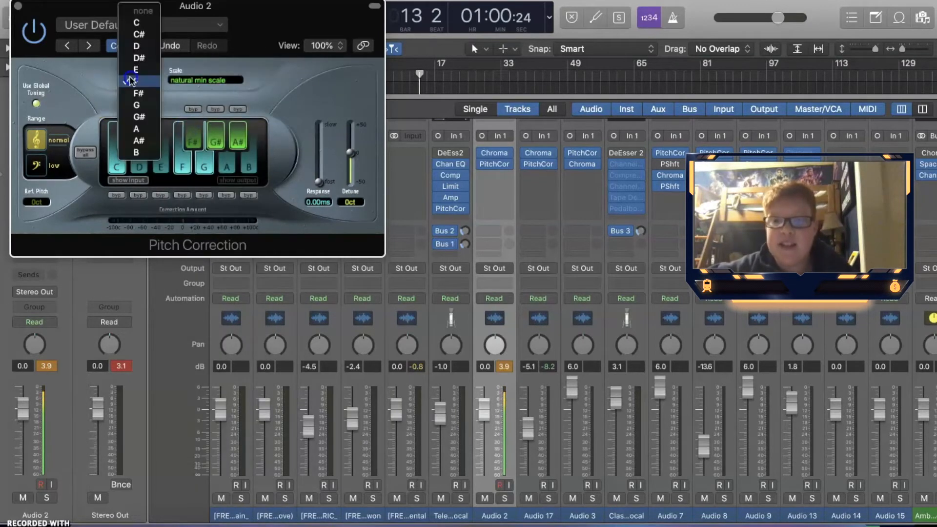
click(131, 93)
Step the Pitch Correction root key through F#, G and G# to audition each key
click(137, 81)
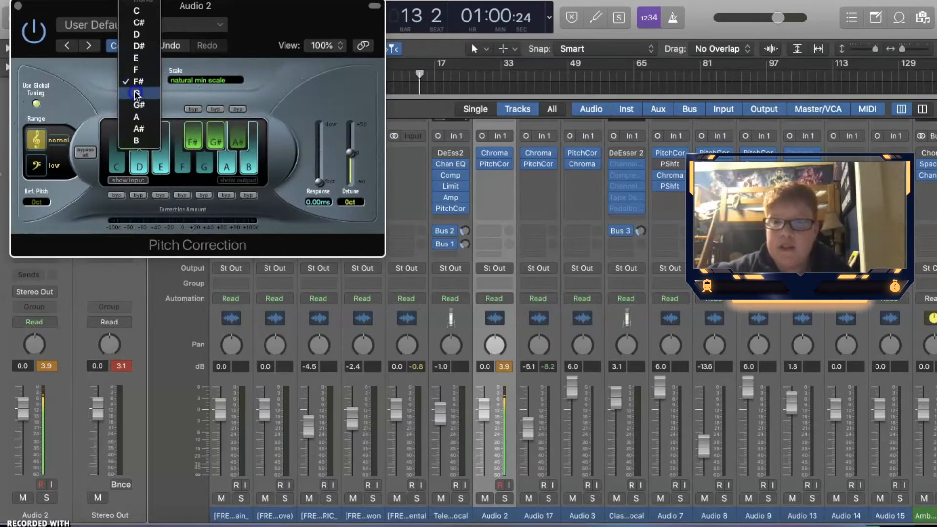
click(135, 94)
click(137, 81)
click(134, 93)
click(130, 82)
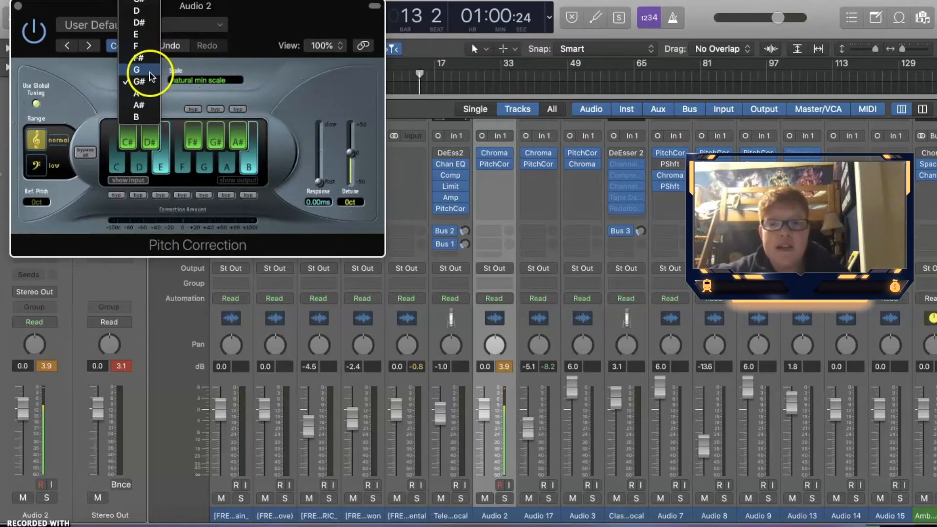
click(174, 68)
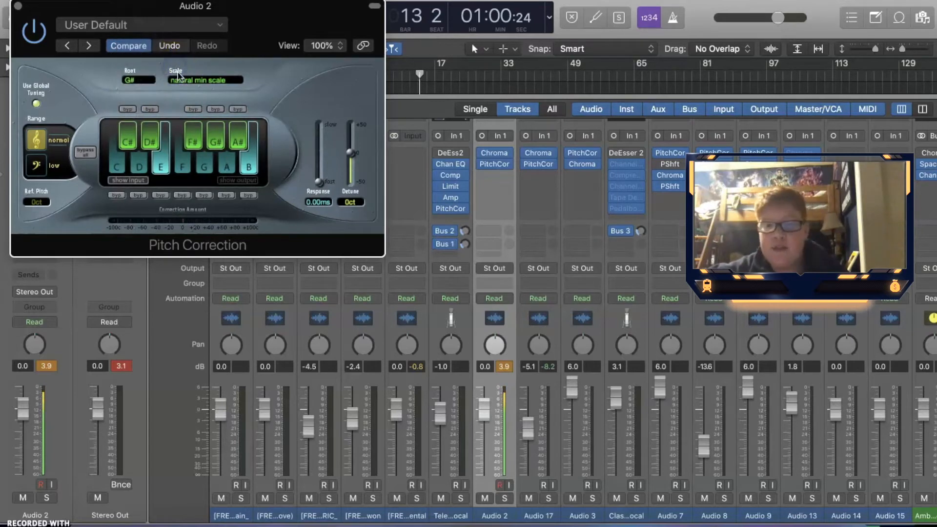
Set the Pitch Correction root key back to F# and close the plug-in window
click(178, 74)
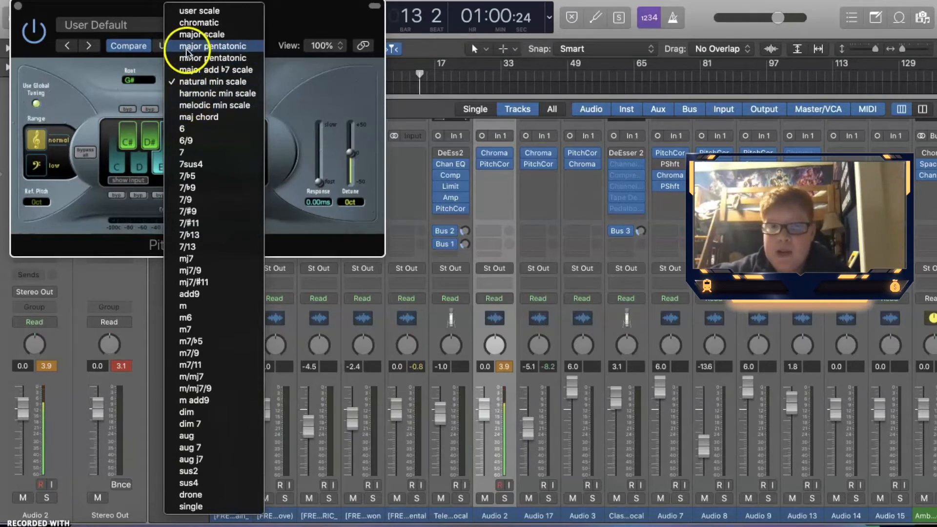
click(133, 79)
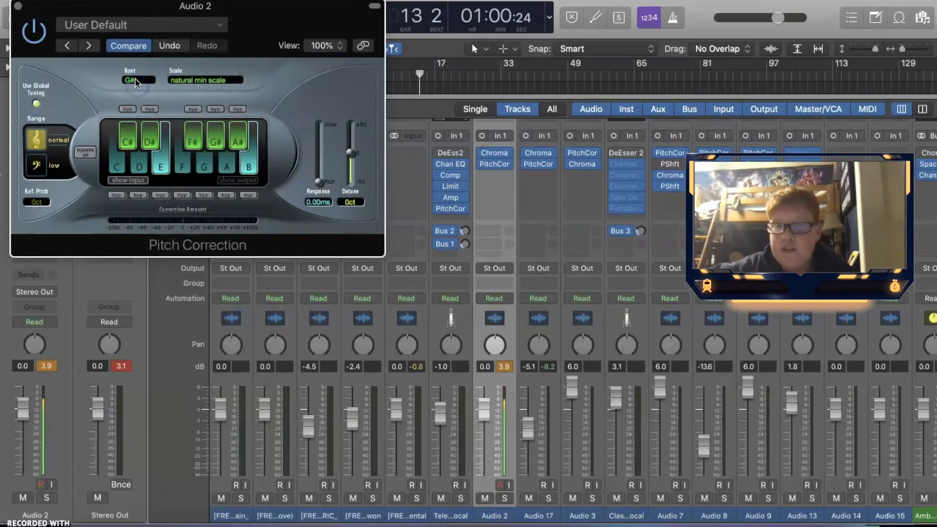
click(137, 80)
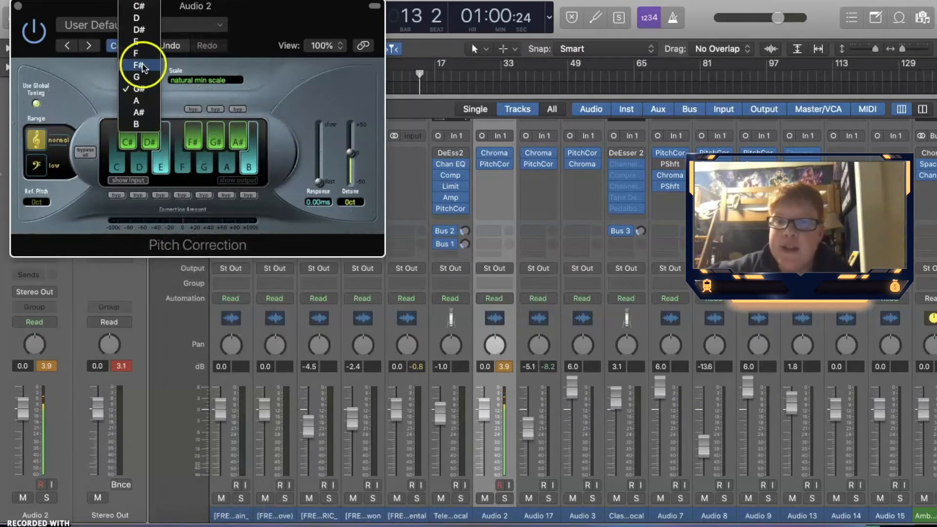
click(142, 66)
click(191, 78)
click(18, 6)
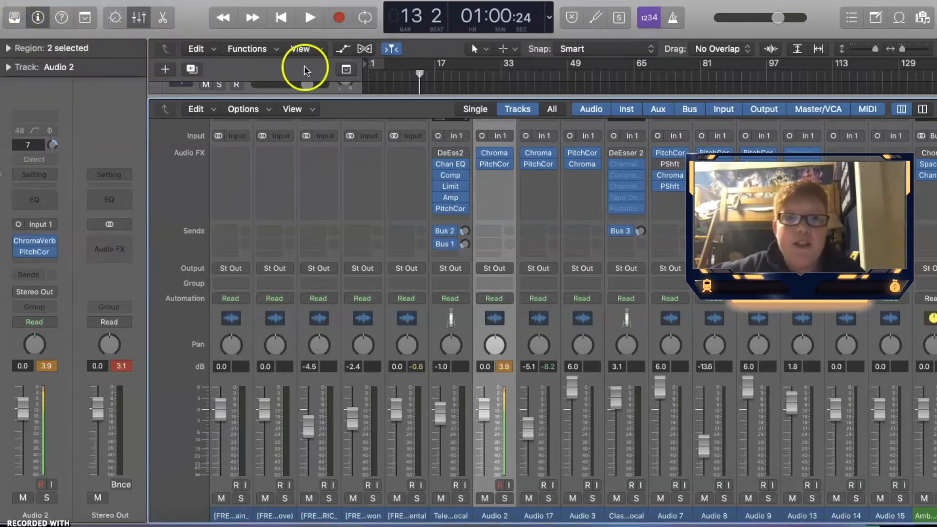
Switch to the tracks area and start and stop playback to audition the corrected vocal
mouse_move(478, 158)
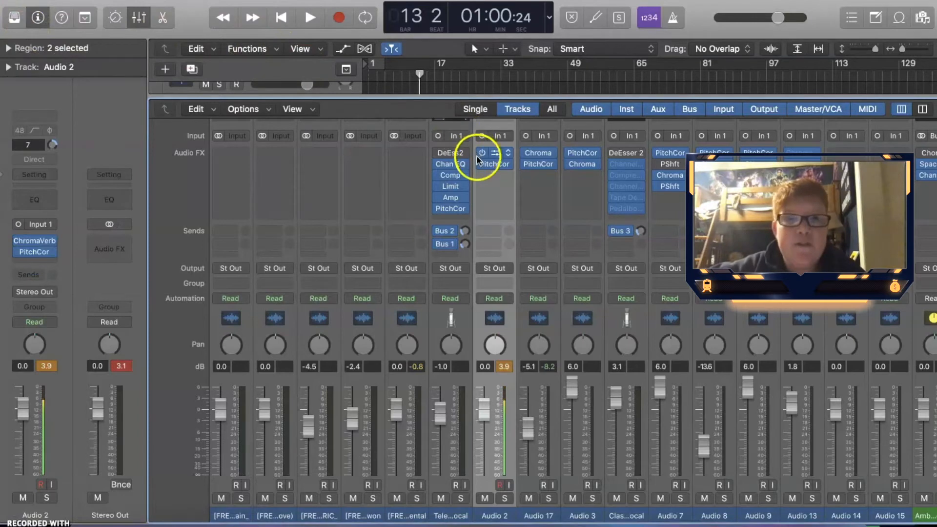
click(139, 18)
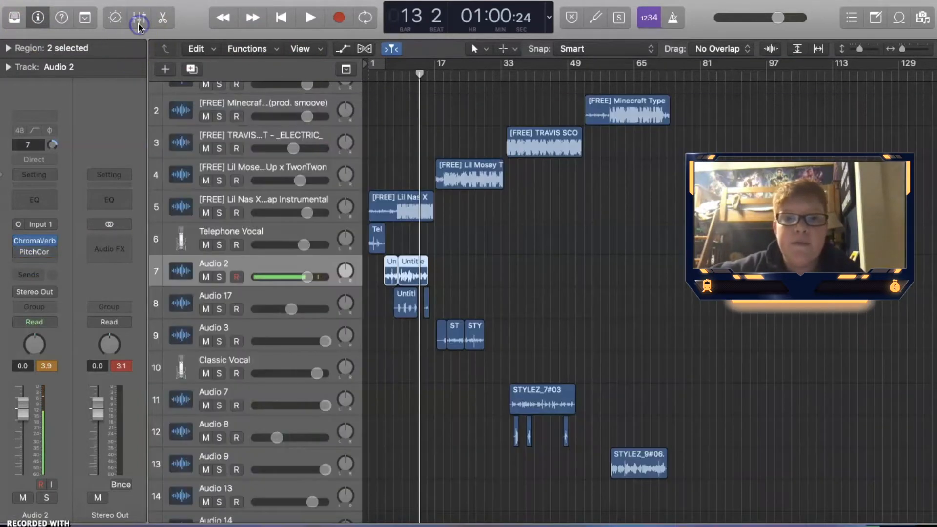
key(space)
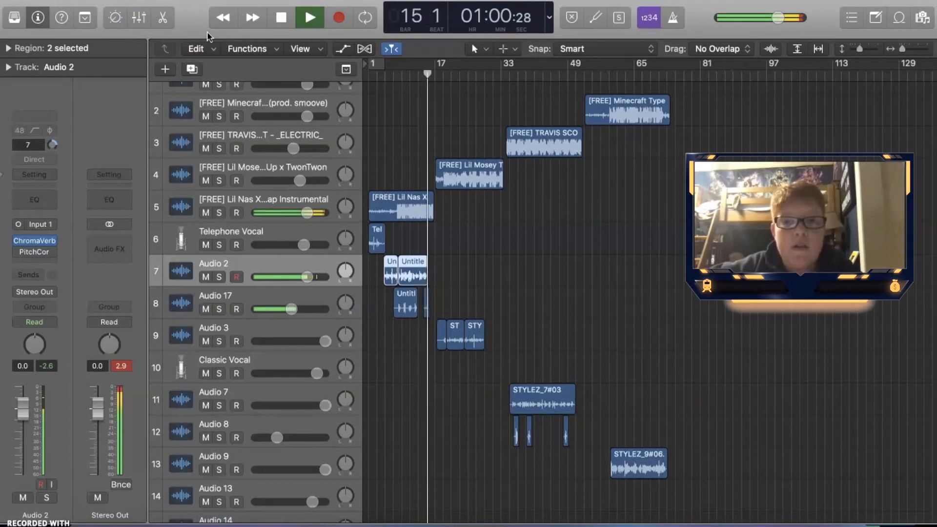
key(space)
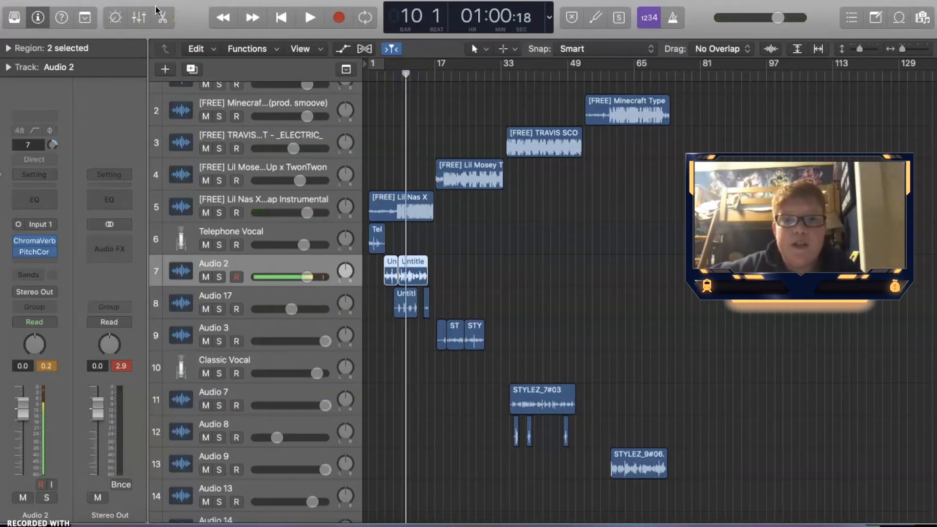
key(space)
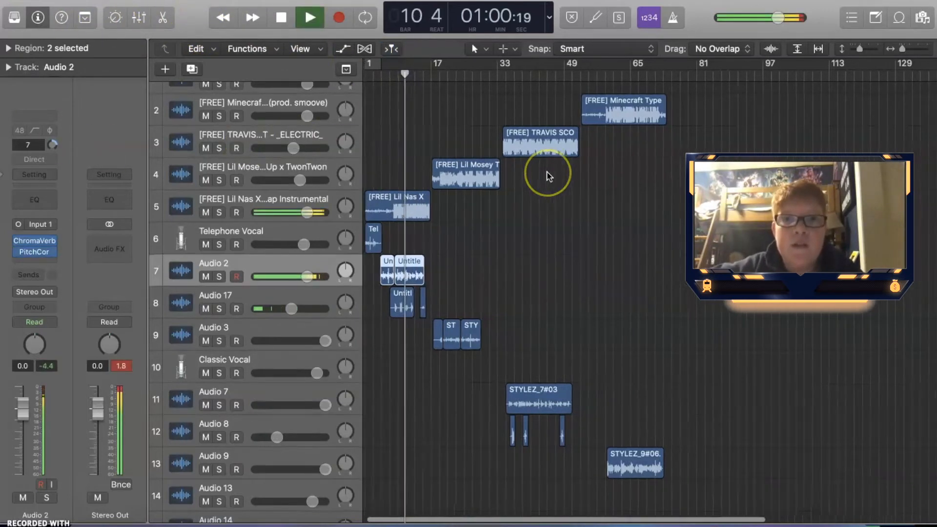
Move the playhead to bar 40 and load Pitch Shifter into an effect slot on Audio 7, opening its window
click(142, 14)
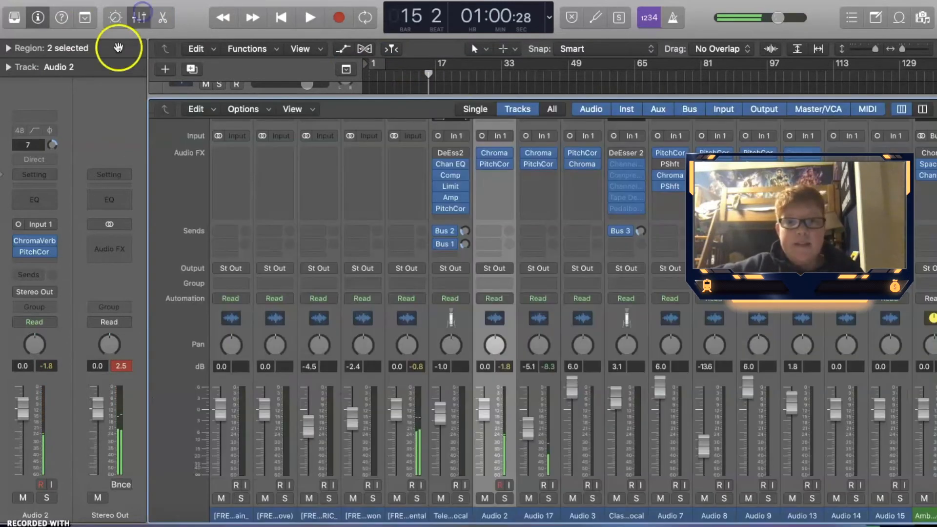
scroll(537, 216, right, 2)
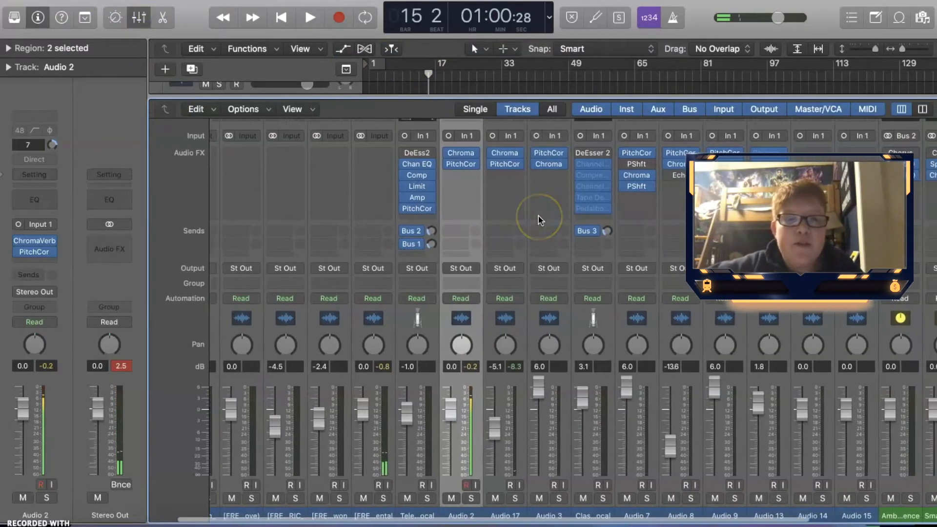
click(140, 18)
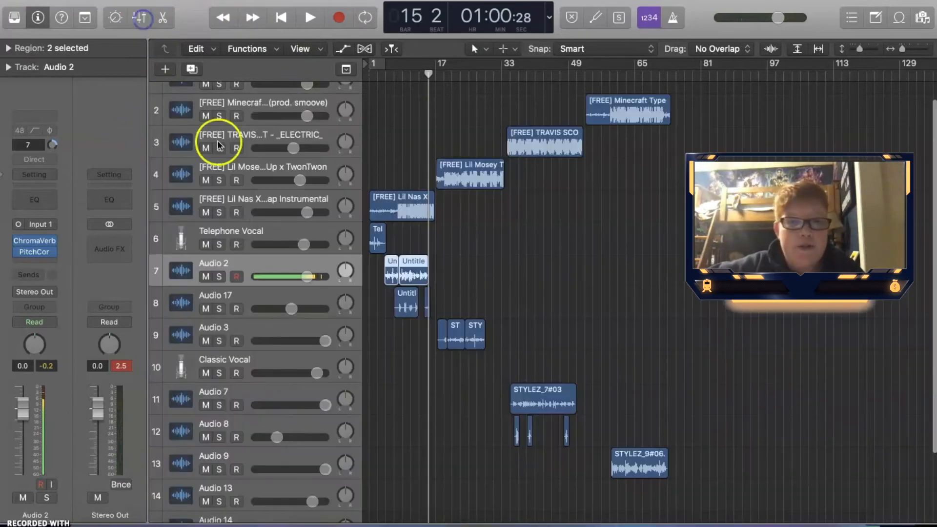
click(532, 74)
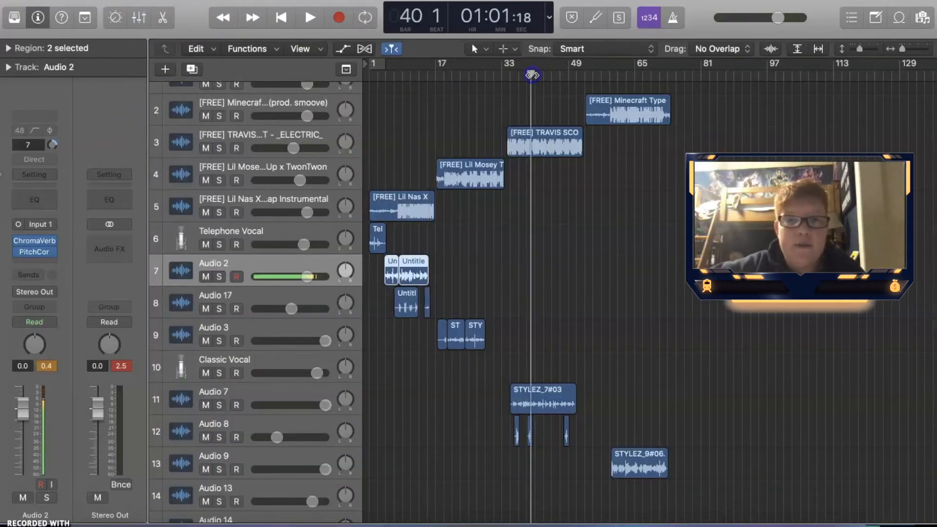
key(x)
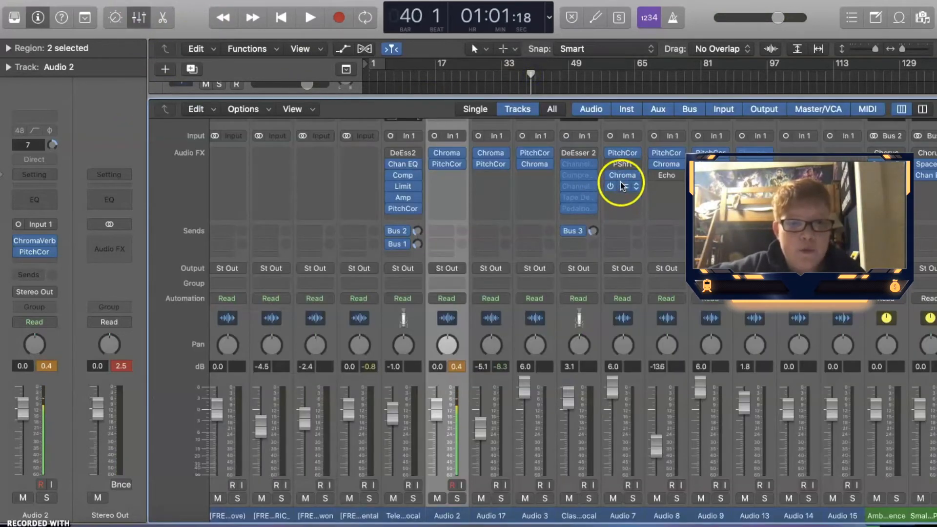
click(620, 199)
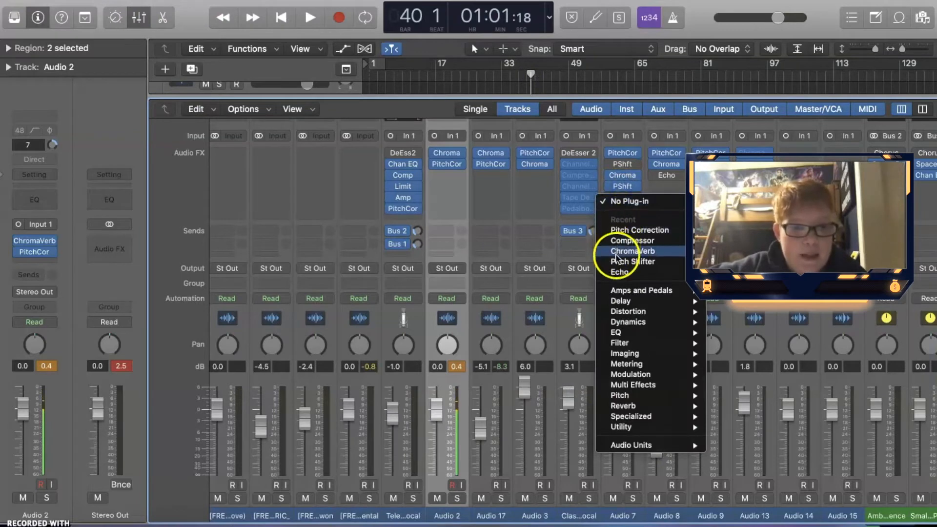
click(634, 262)
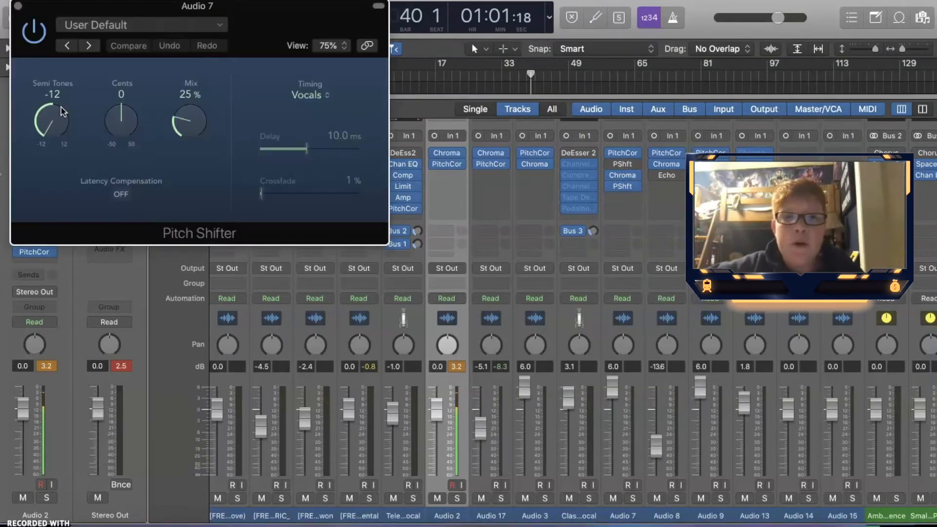
Try turning the Pitch Shifter's Semi Tones knob up to 9 and back, adjust Cents and Mix, then close it
click(54, 98)
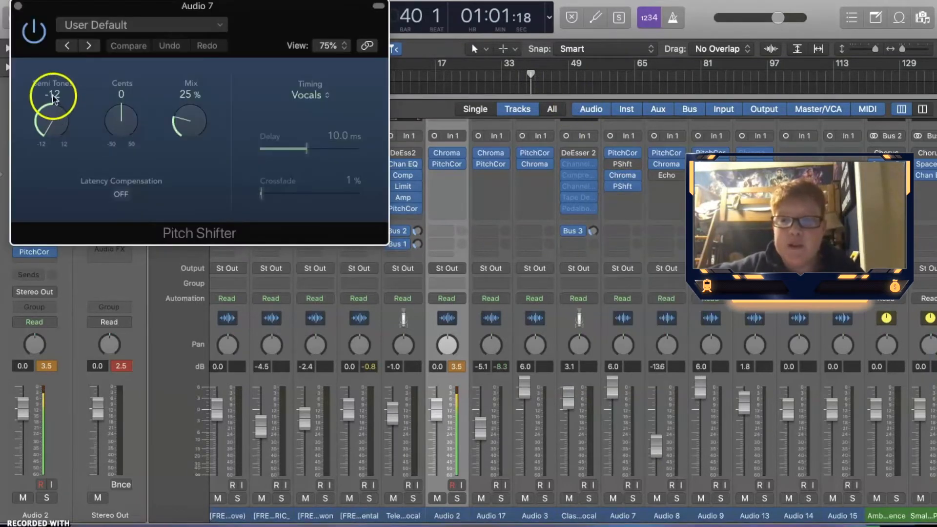
click(121, 94)
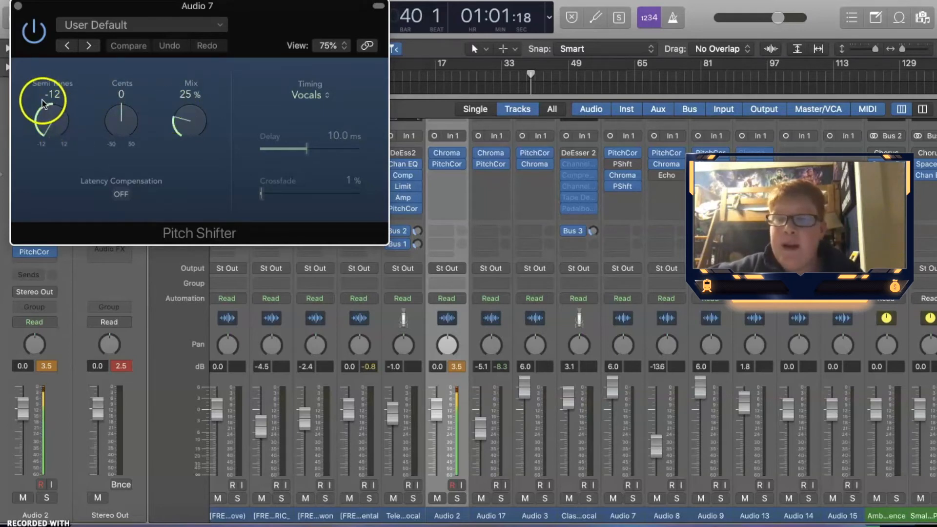
drag(45, 132, 164, 10)
drag(65, 111, 64, 96)
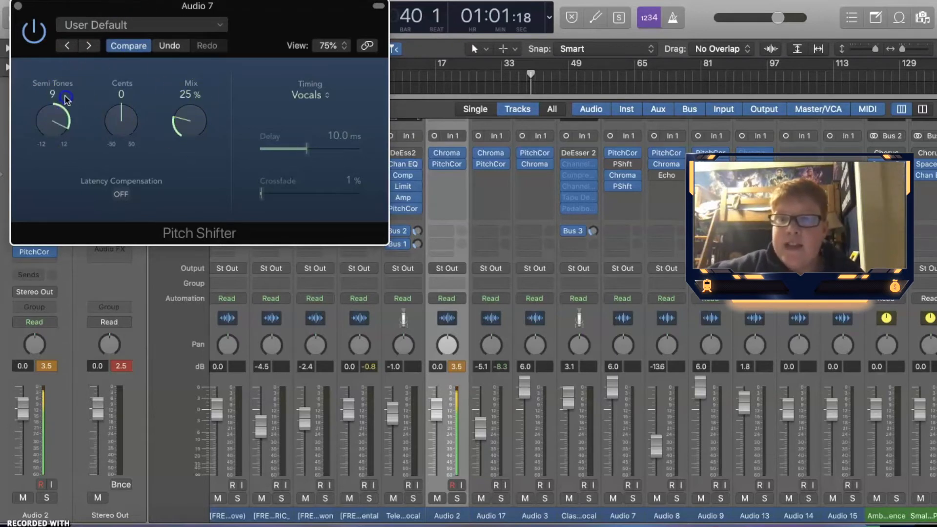
drag(100, 35, 105, 420)
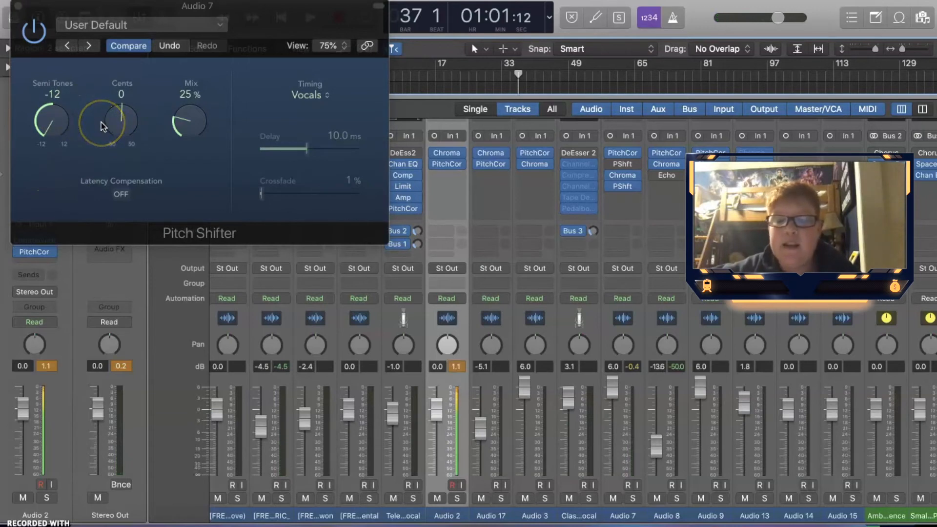
drag(132, 122, 135, 125)
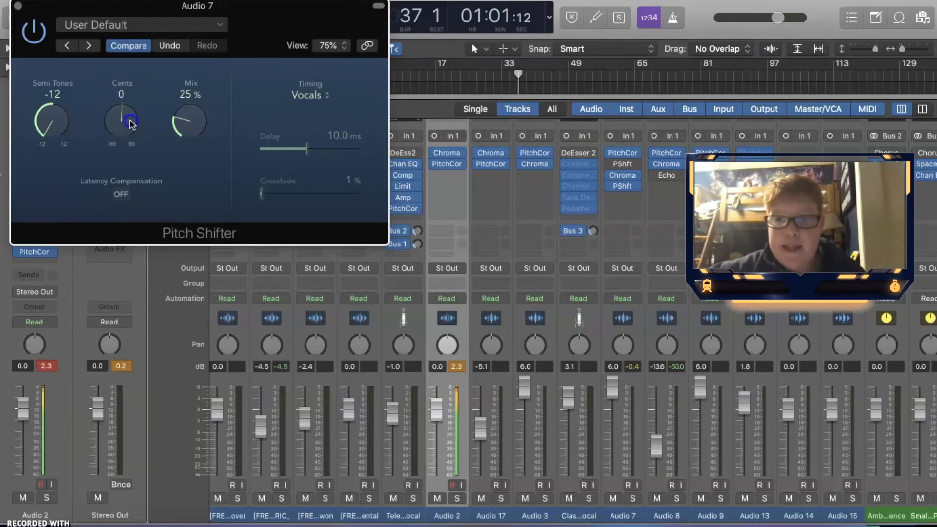
drag(165, 121, 176, 175)
drag(172, 226, 160, 274)
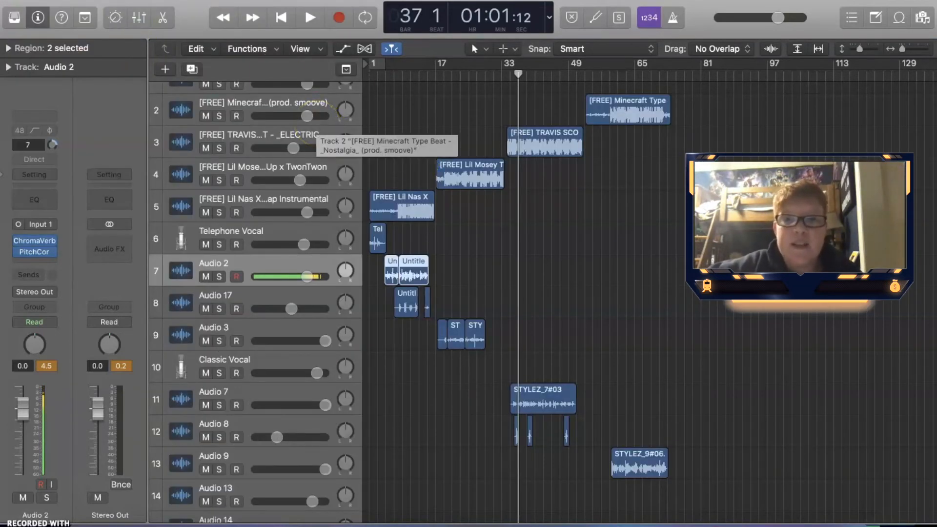
Select the Telephone Vocal track, open the Library and browse its sound categories, ending on Voice
click(254, 233)
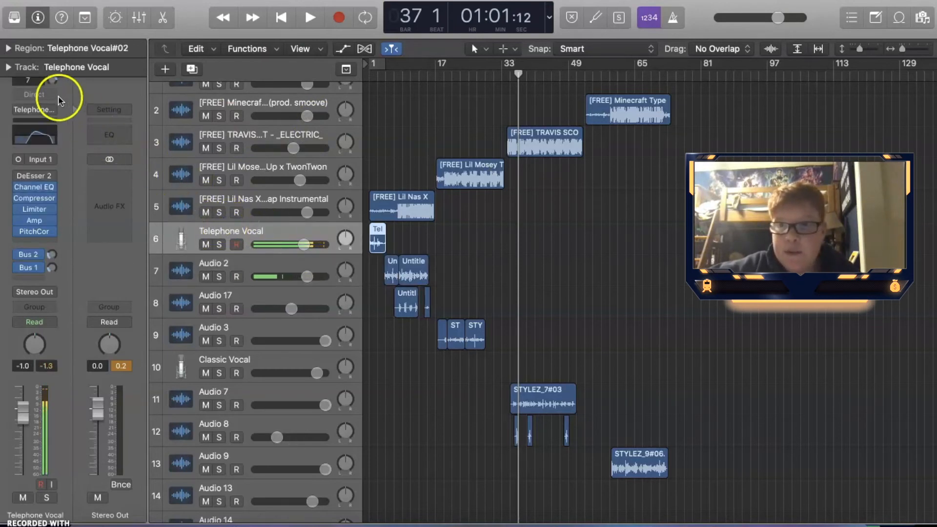
click(15, 17)
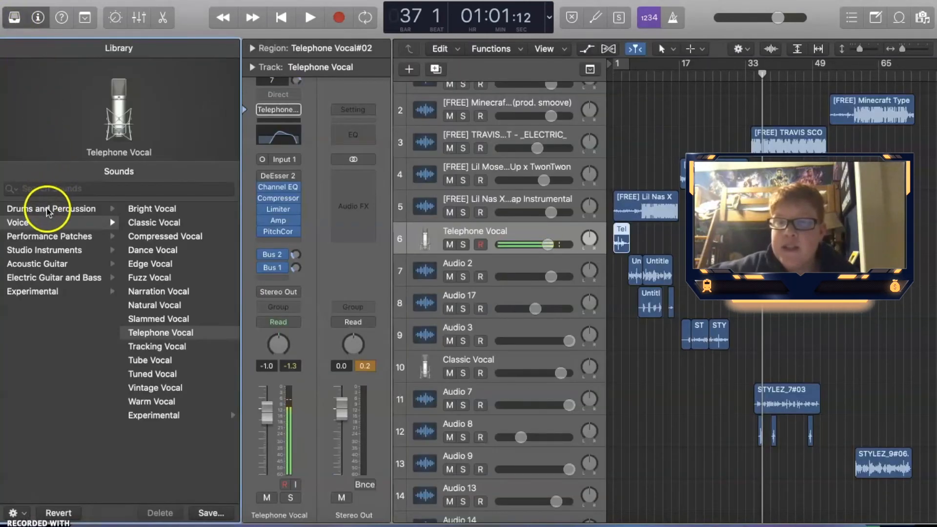
click(46, 208)
click(41, 238)
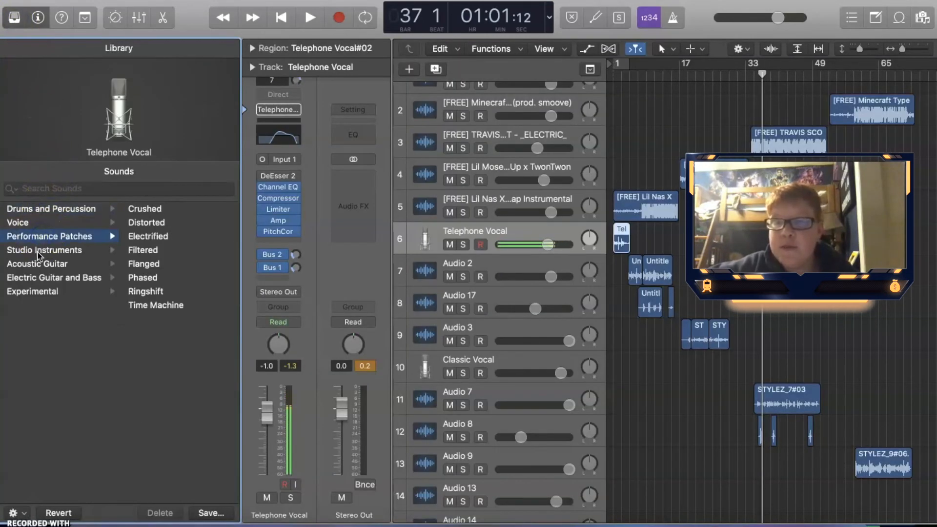
click(39, 251)
click(30, 222)
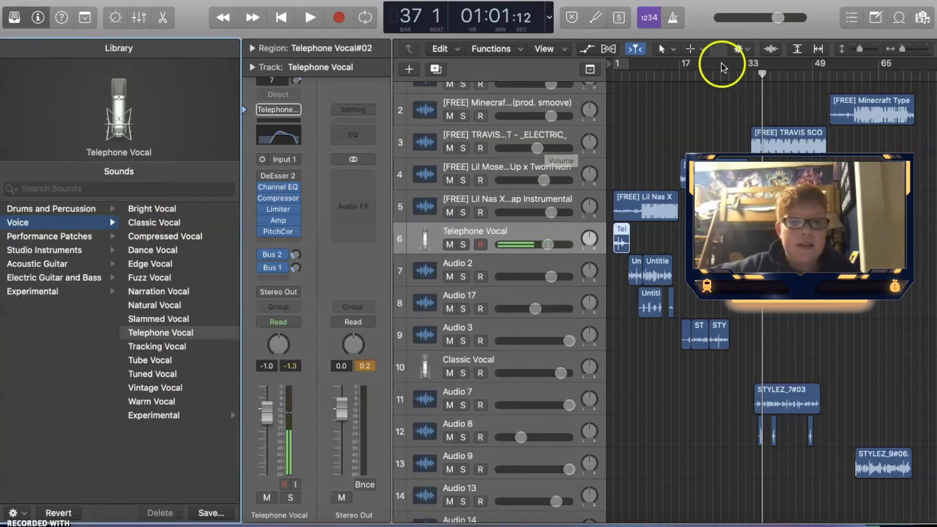
Return the playhead to the project start and start playback
click(621, 77)
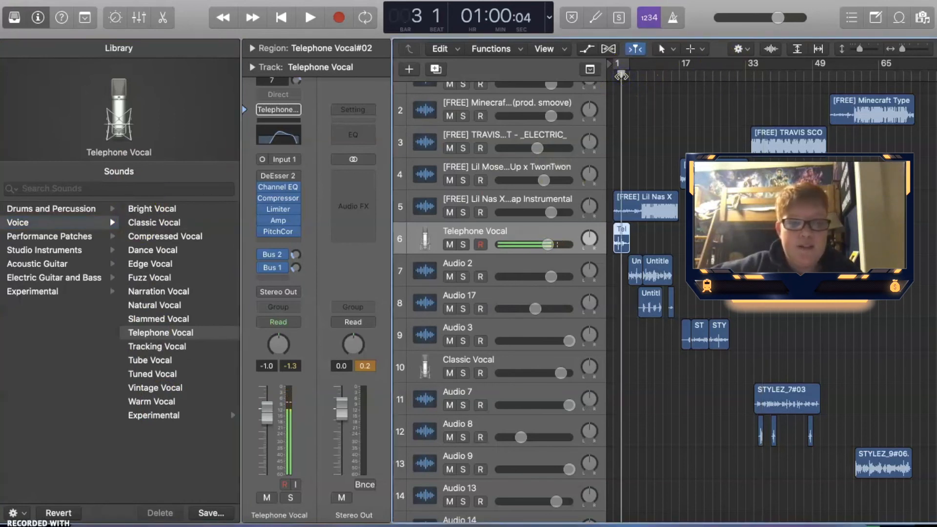
key(Return)
key(space)
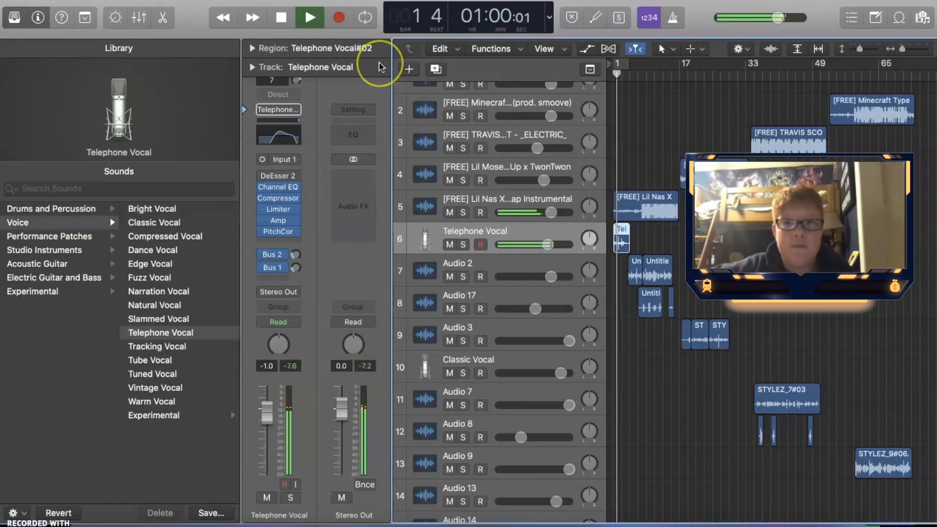